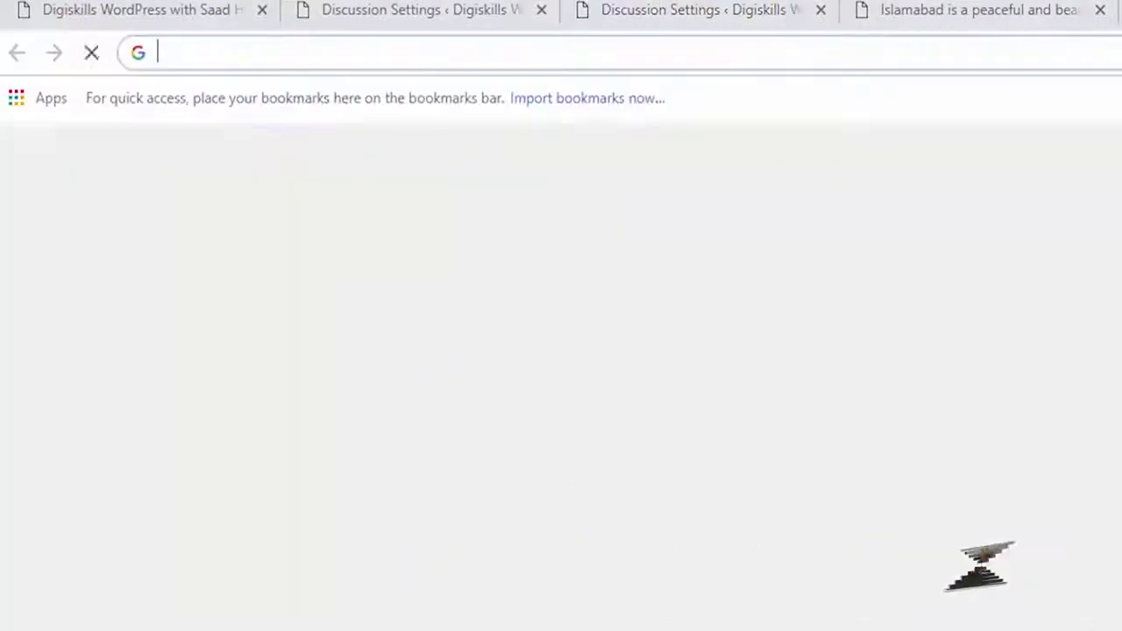
Step: Go to google.com and run an image search for "pakistan beautiful image"
type("goo")
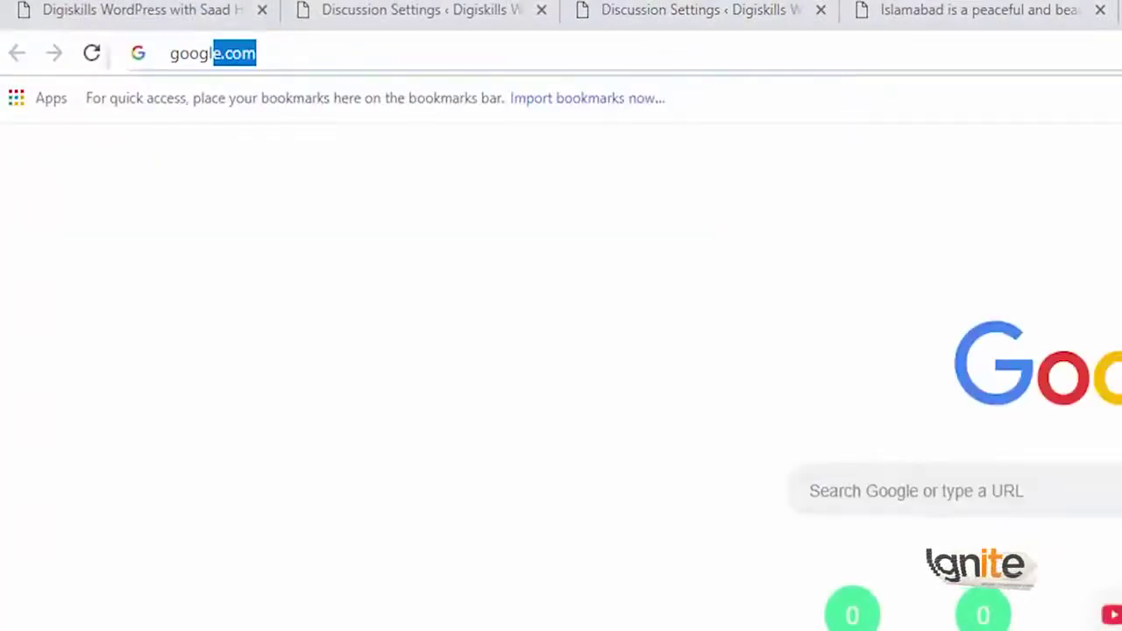
type("gl")
key("Return")
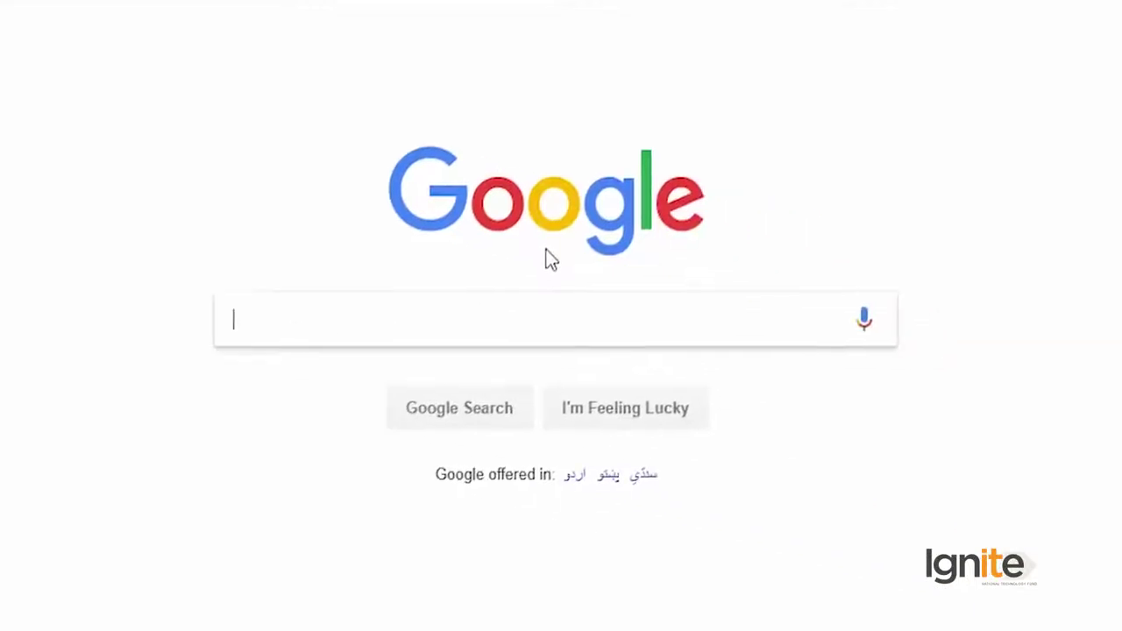
type("pakistan beauti")
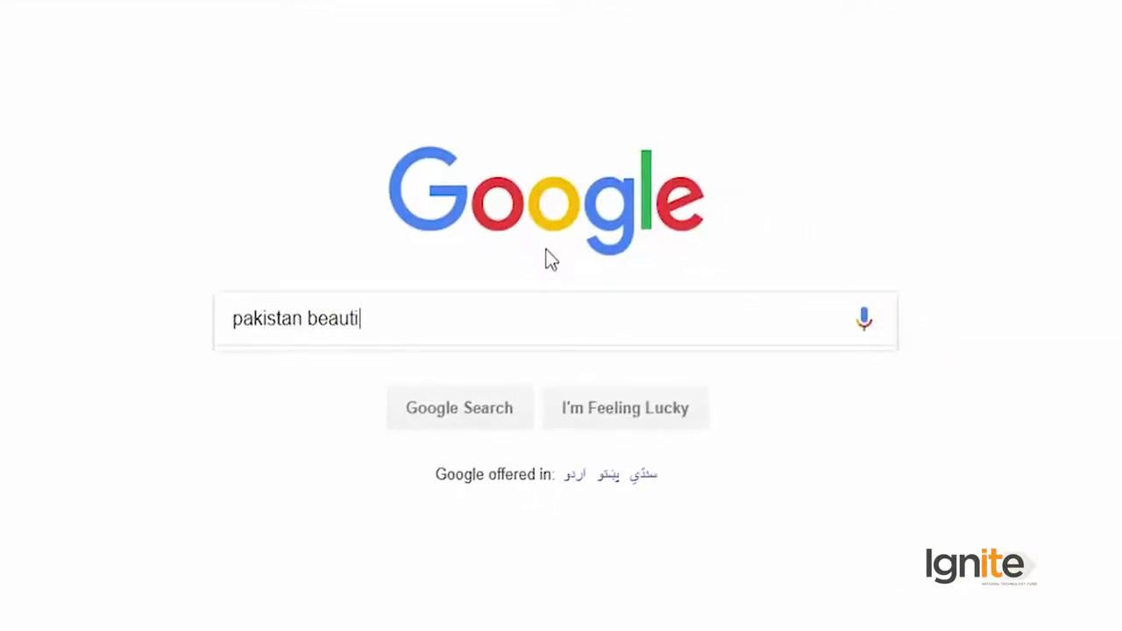
type("ge")
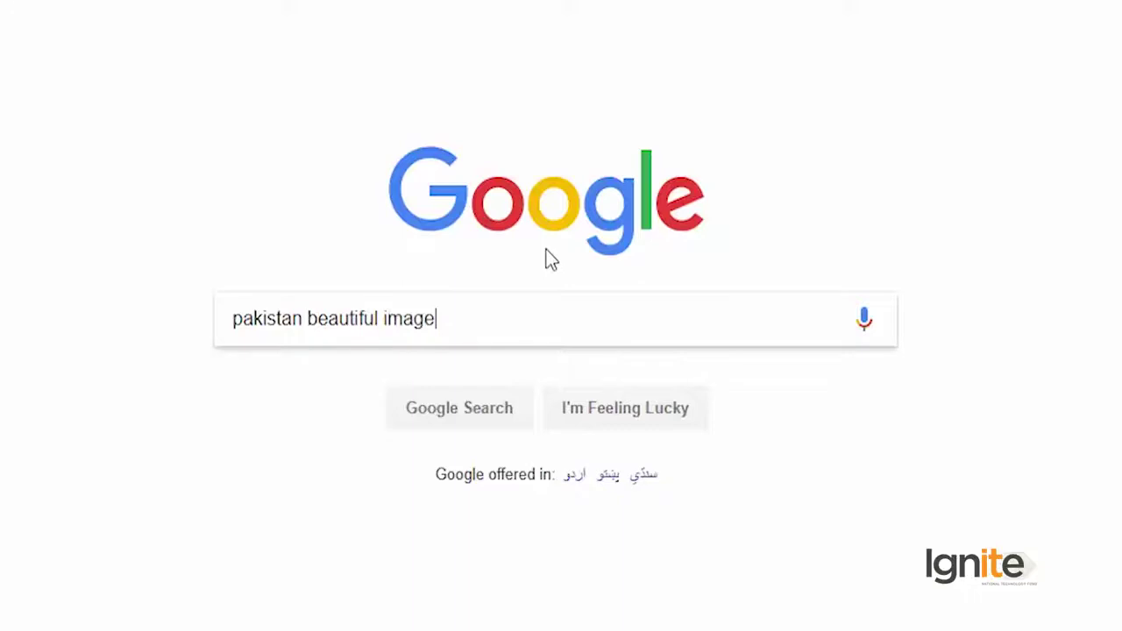
key("Return")
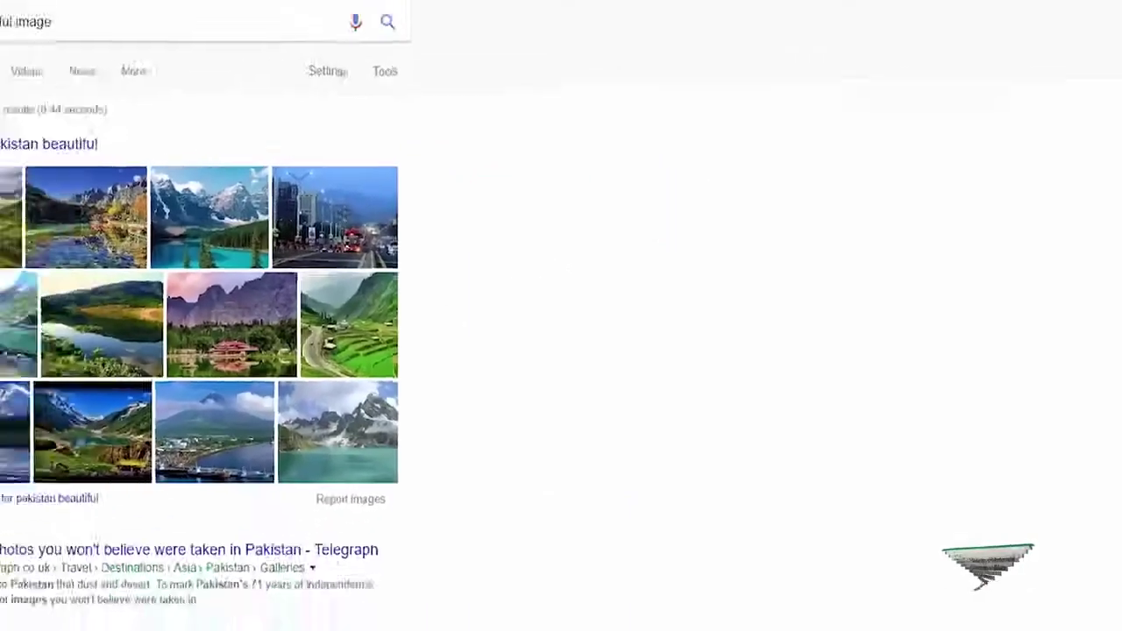
left_click(140, 110)
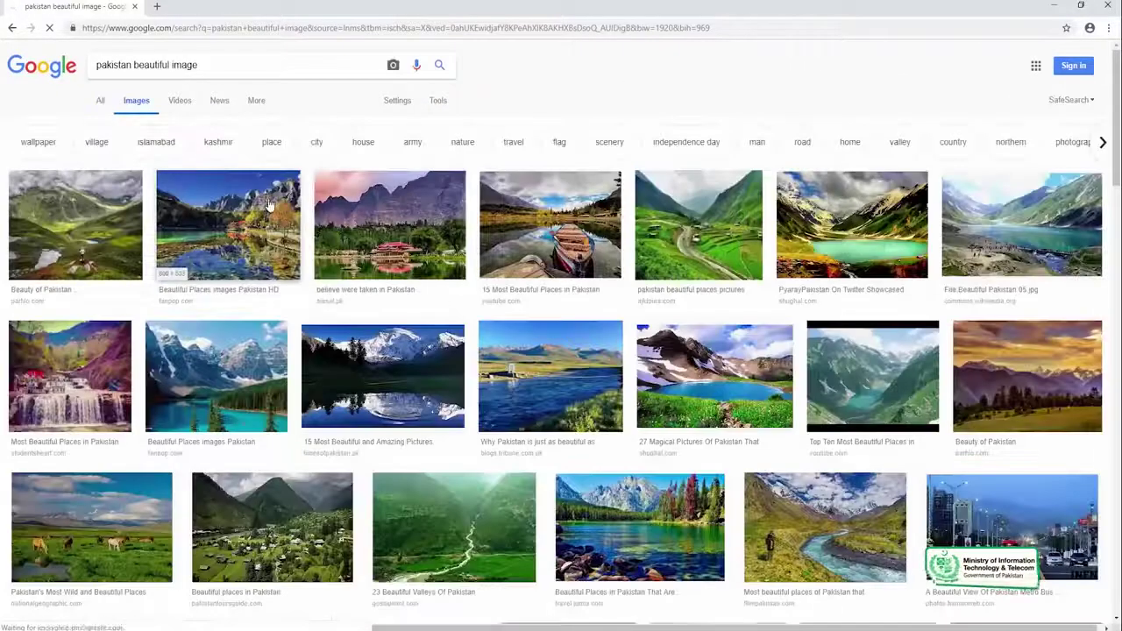
Step: Enlarge the first green valley result and save it as the JPEG image DLdQDCV in the Downloads folder
left_click(67, 200)
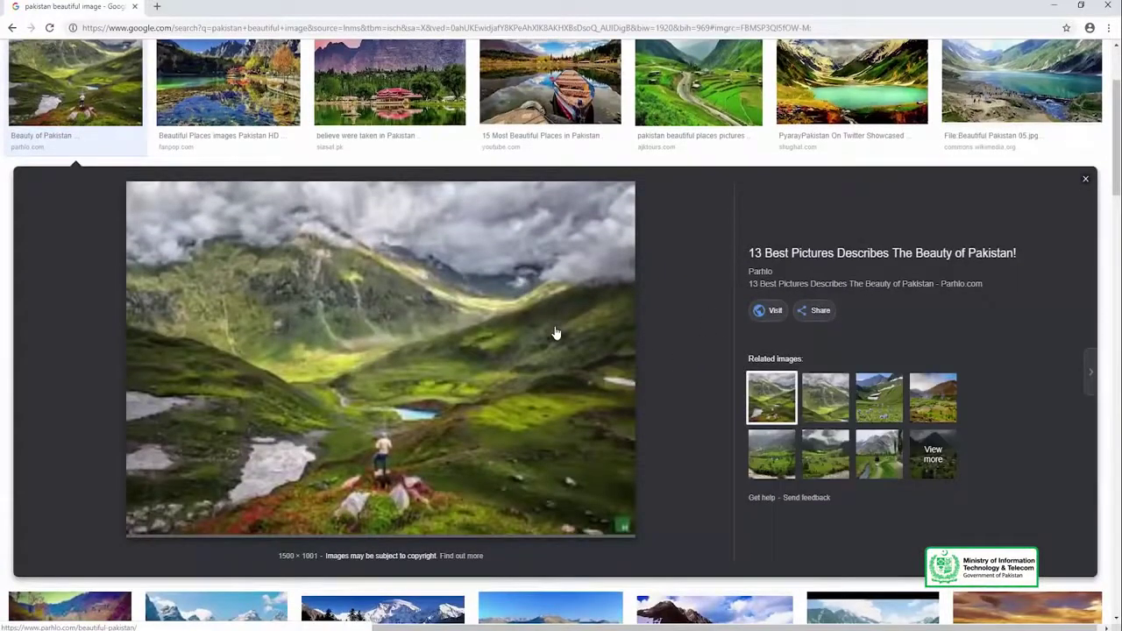
right_click(412, 250)
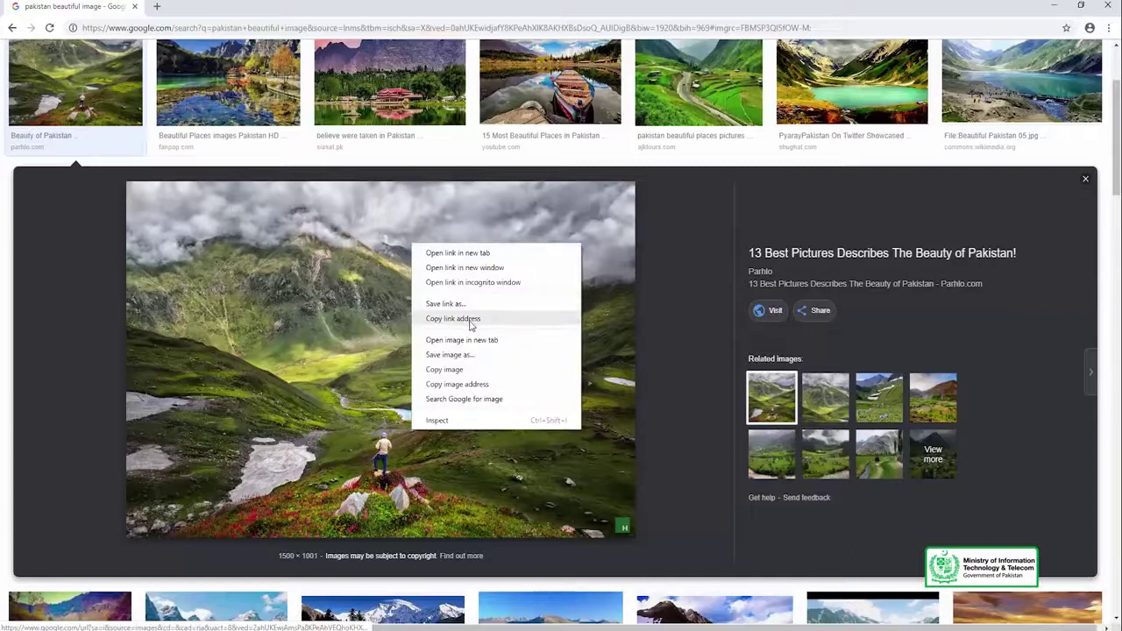
left_click(473, 354)
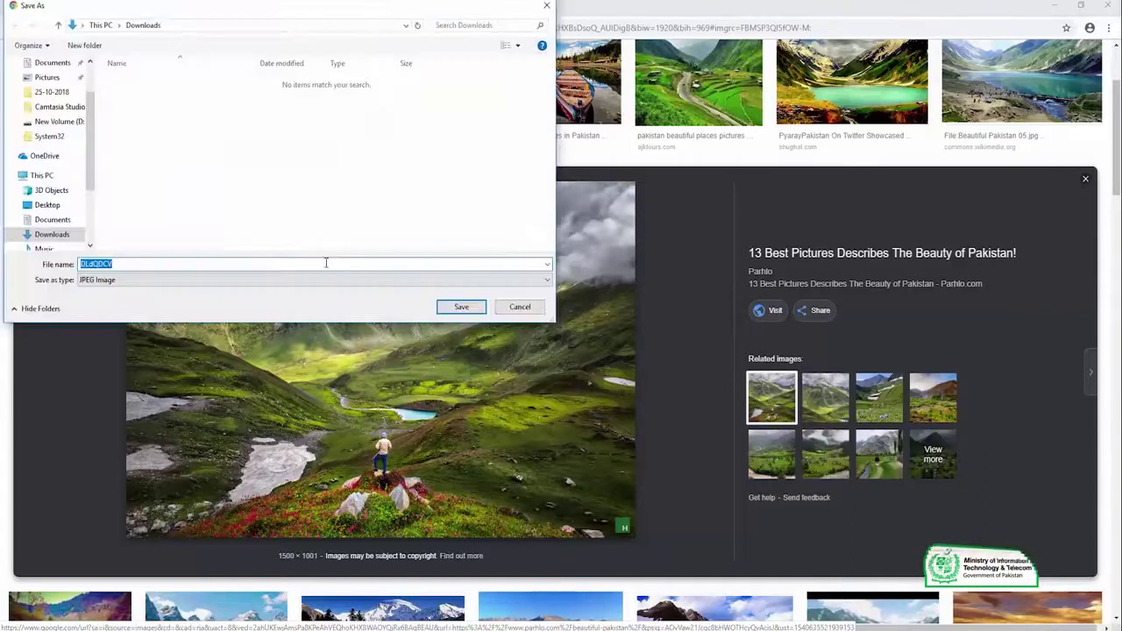
left_click(456, 312)
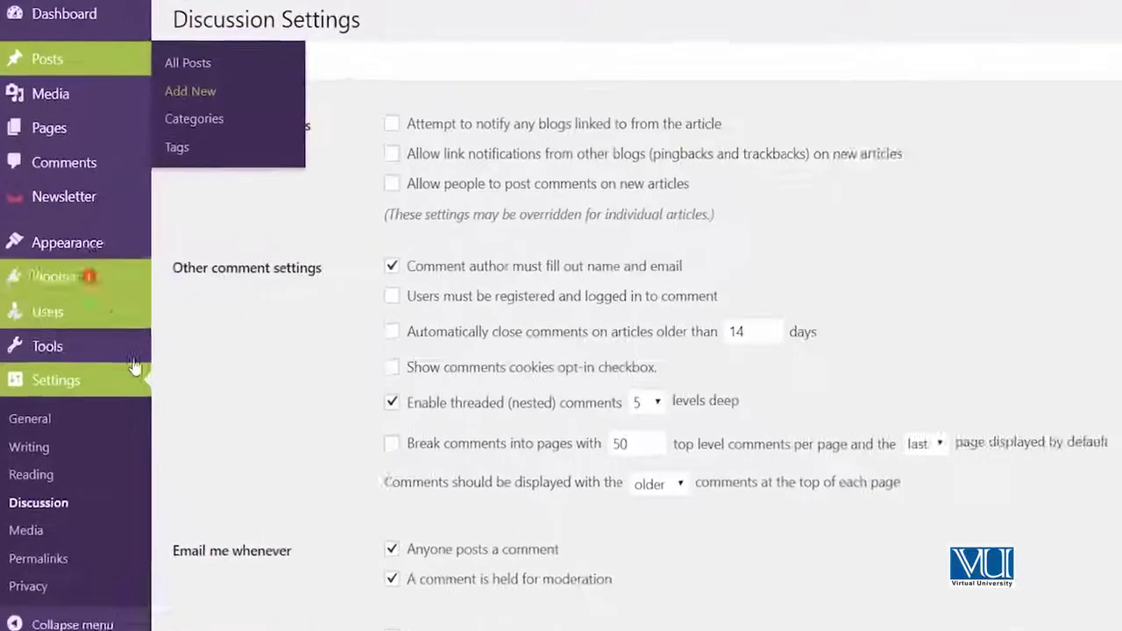
Step: Upload DLdQDCV from Downloads to the WordPress media library and view its attachment details
mouse_move(100, 93)
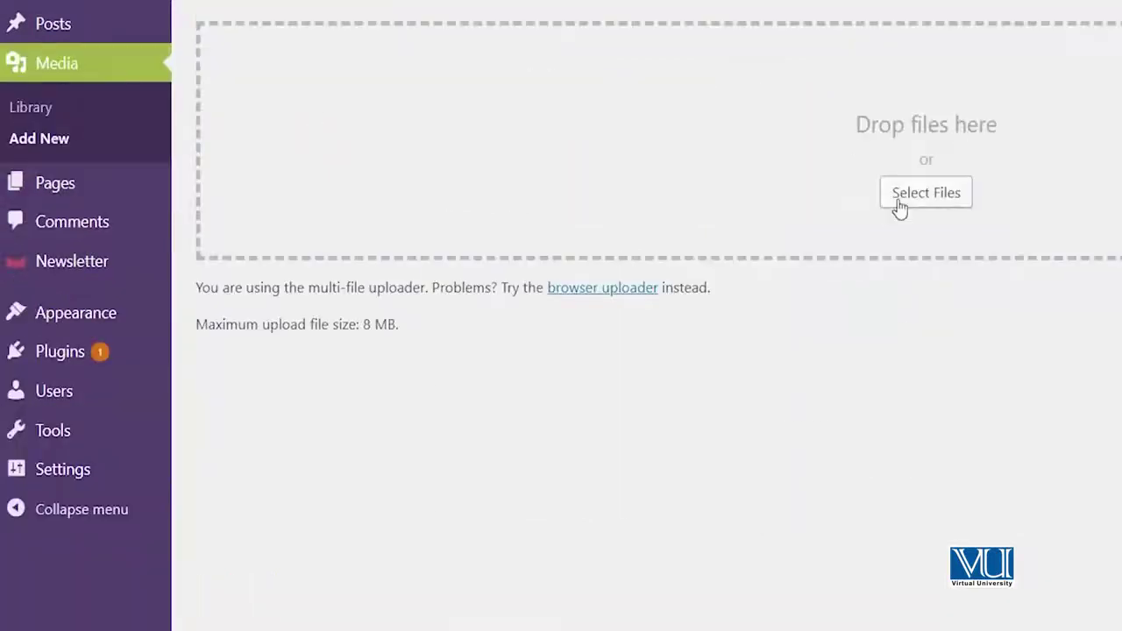
left_click(900, 207)
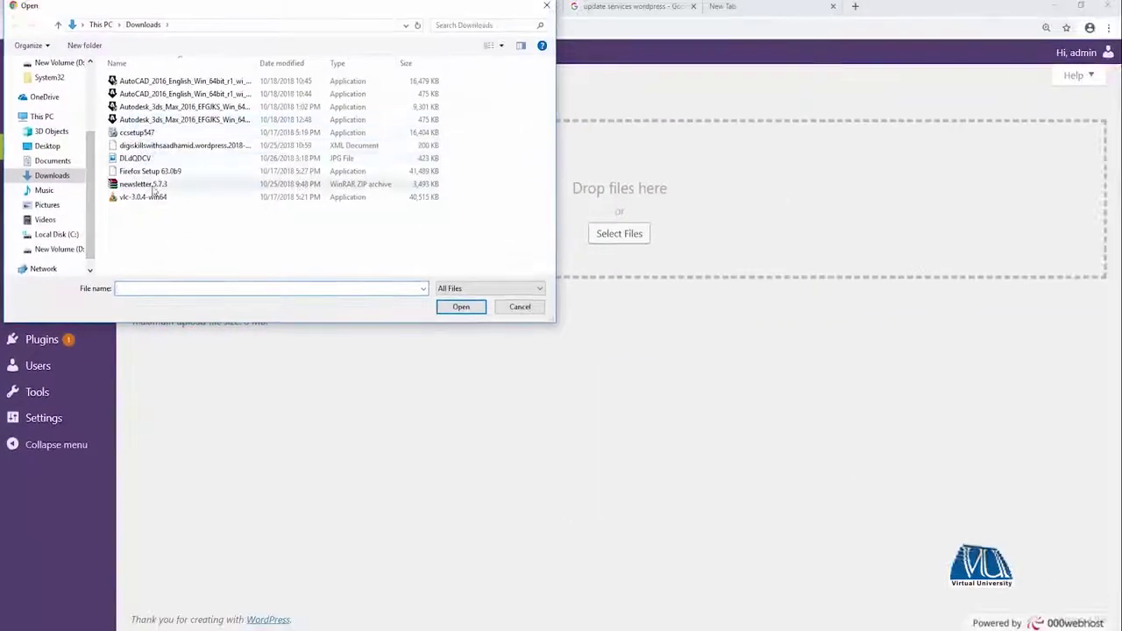
left_click(168, 158)
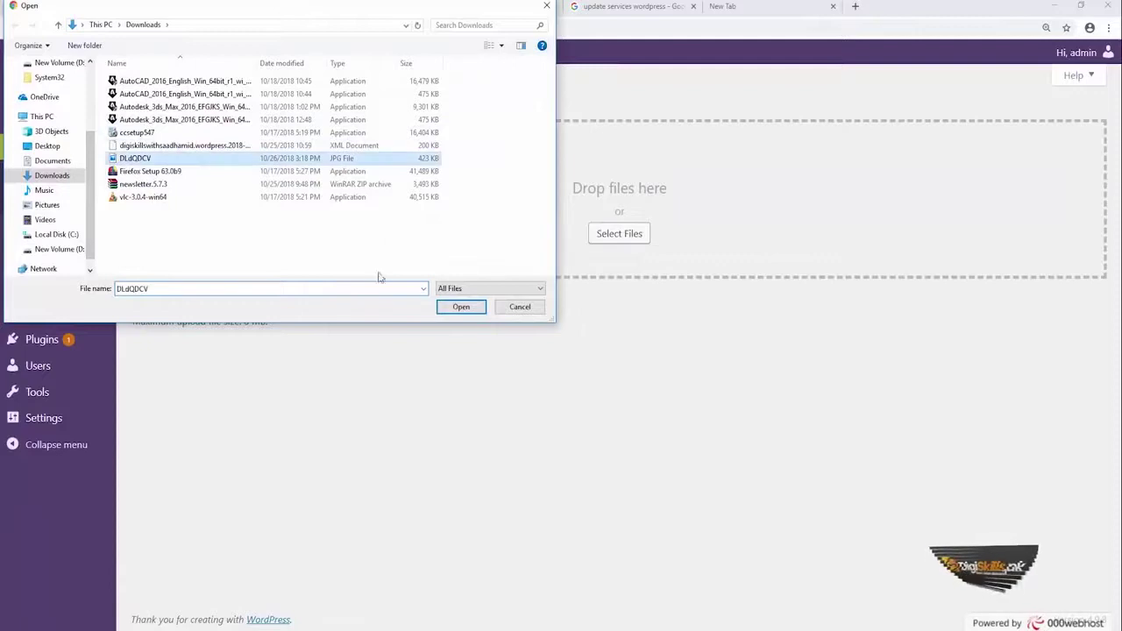
left_click(460, 314)
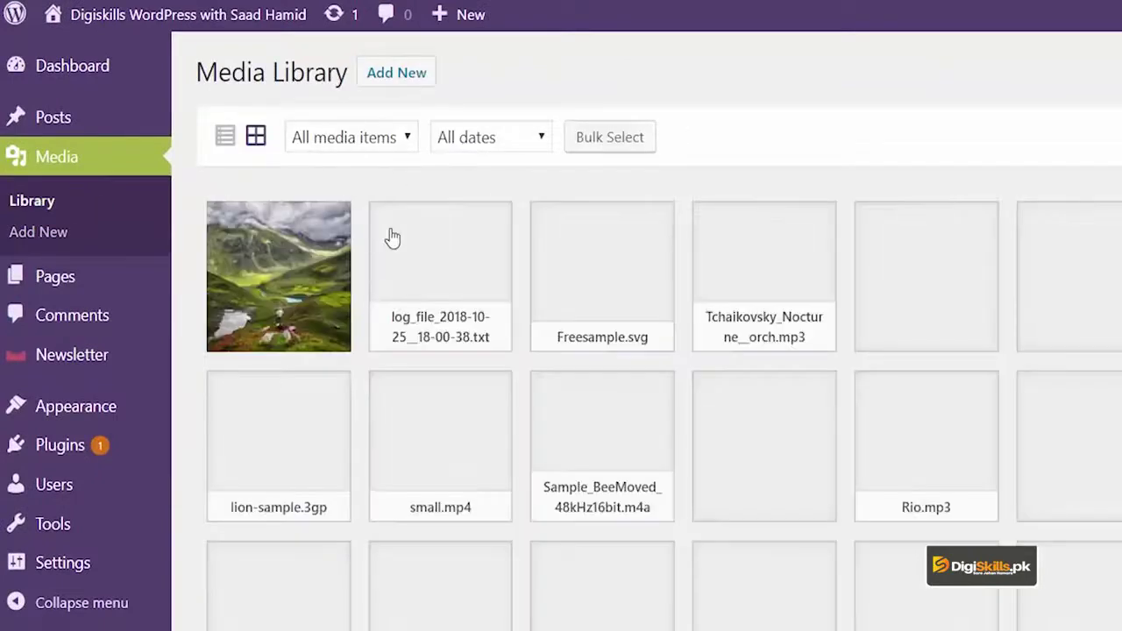
left_click(306, 238)
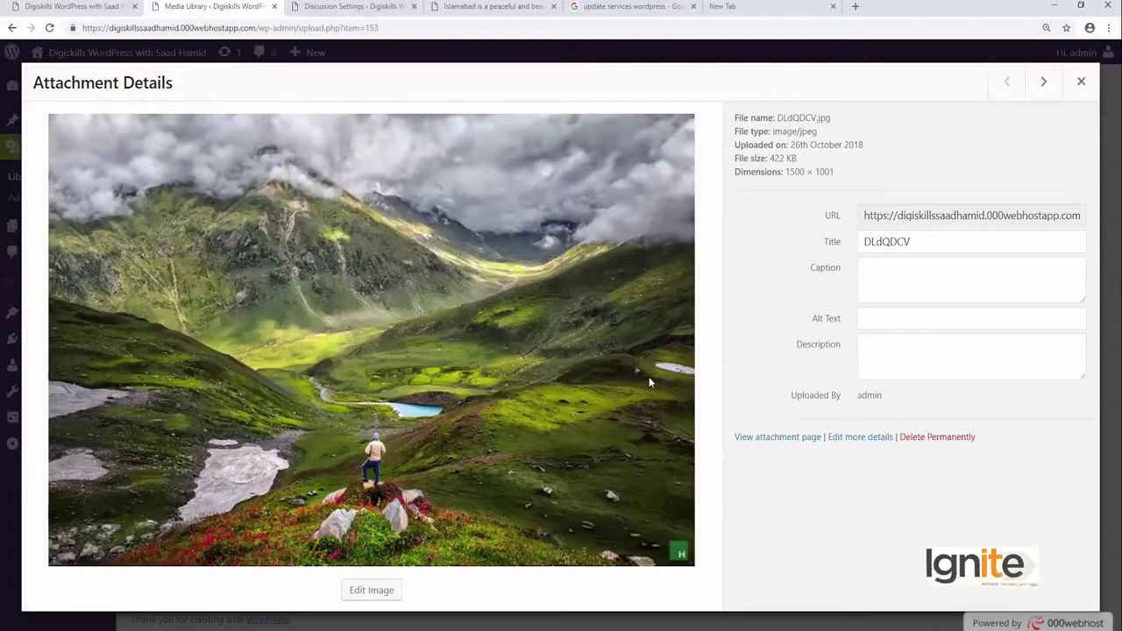
left_click(1080, 81)
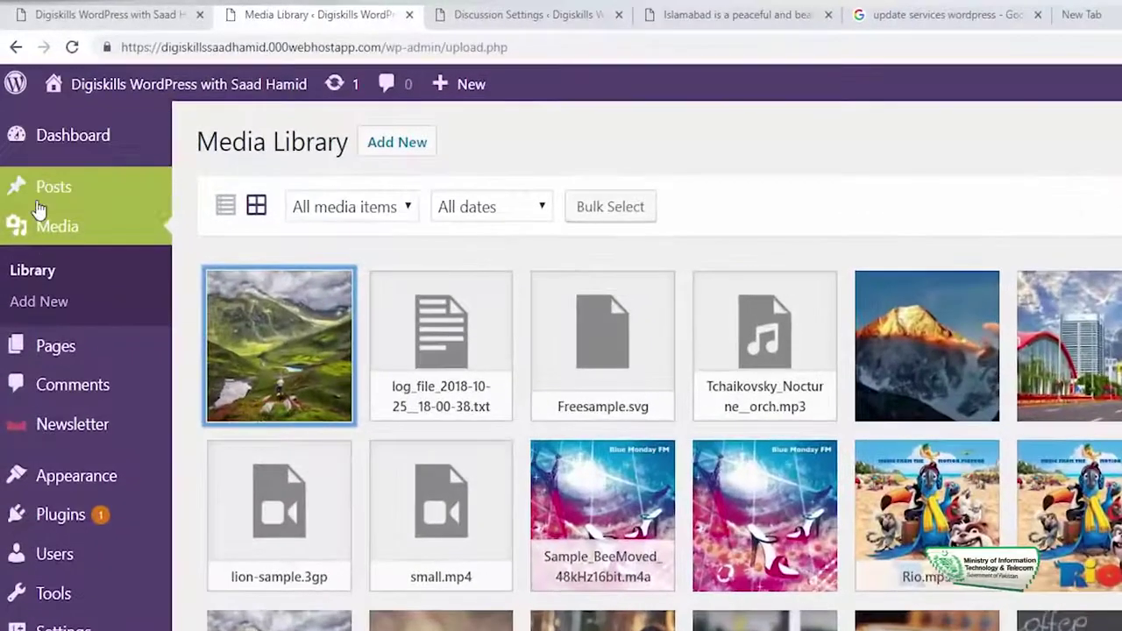
Step: Open the Add New post page in a new browser tab and switch to it
mouse_move(40, 134)
right_click(148, 164)
left_click(231, 246)
left_click(494, 27)
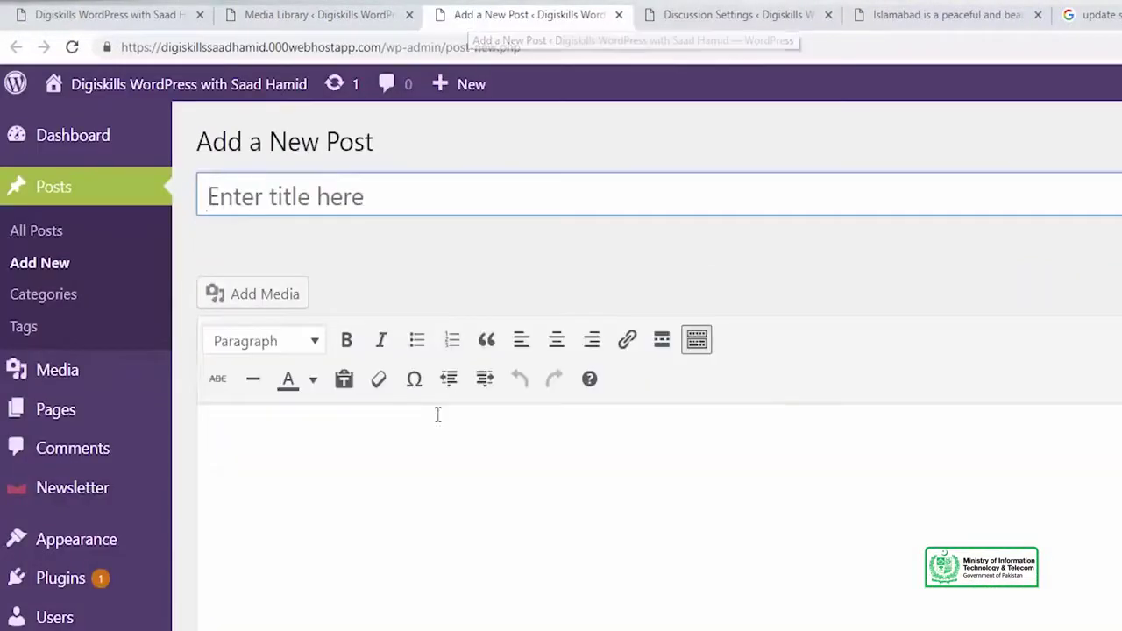
Step: Insert the green valley image into the post at Thumbnail size 150 × 150, and undo the insertion
left_click(438, 412)
left_click(293, 301)
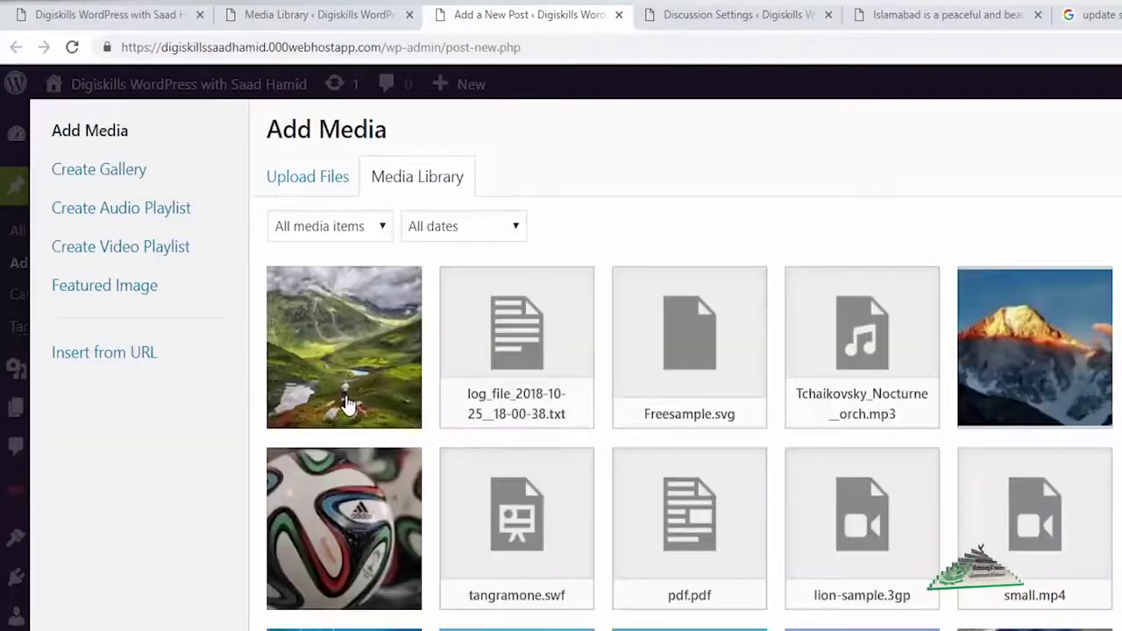
left_click(383, 391)
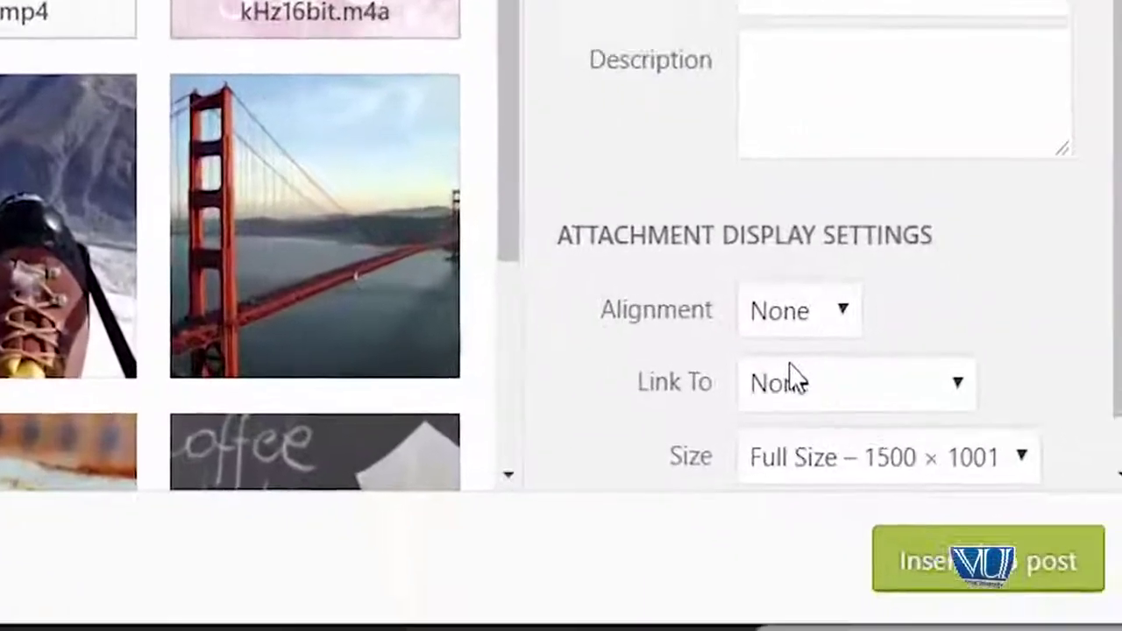
scroll(690, 301, "down", 1)
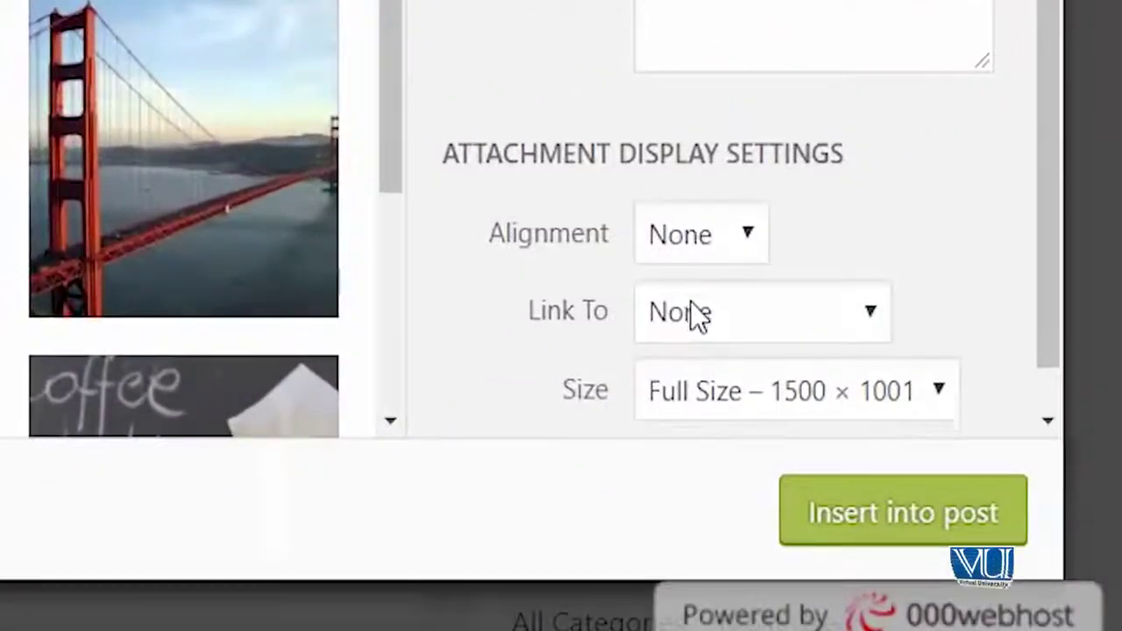
left_click(683, 375)
left_click(682, 396)
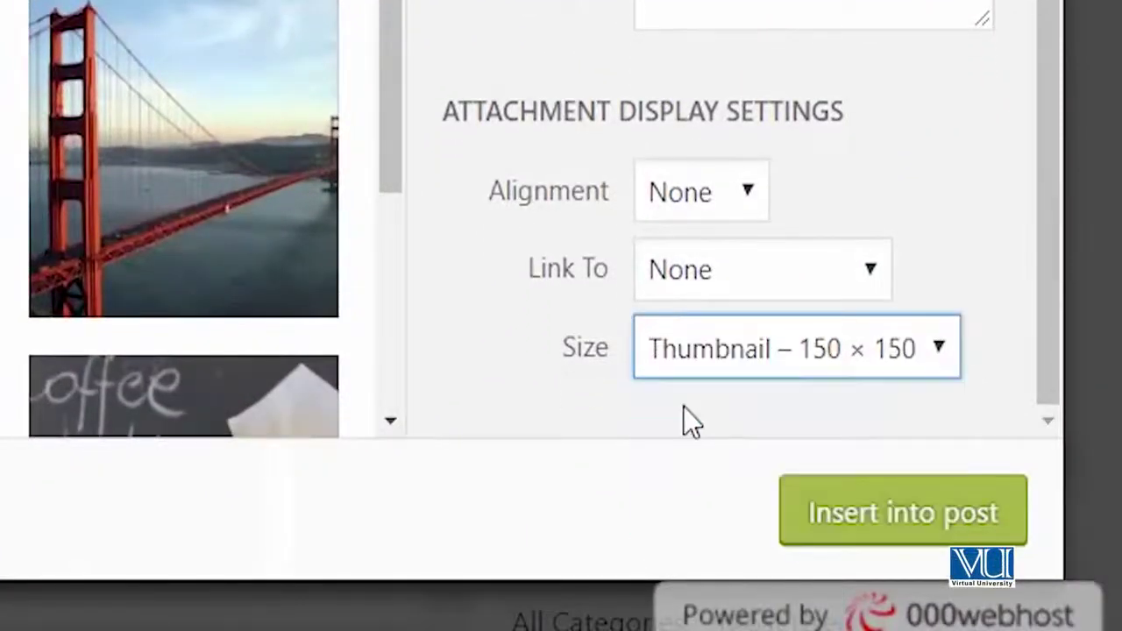
left_click(883, 524)
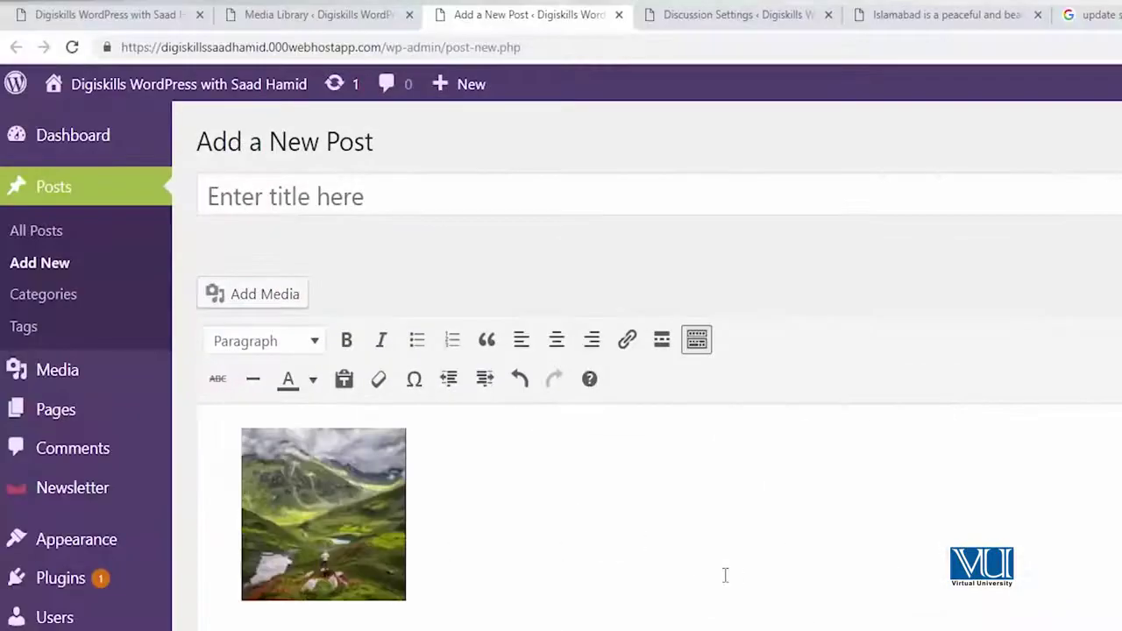
key("ctrl+z")
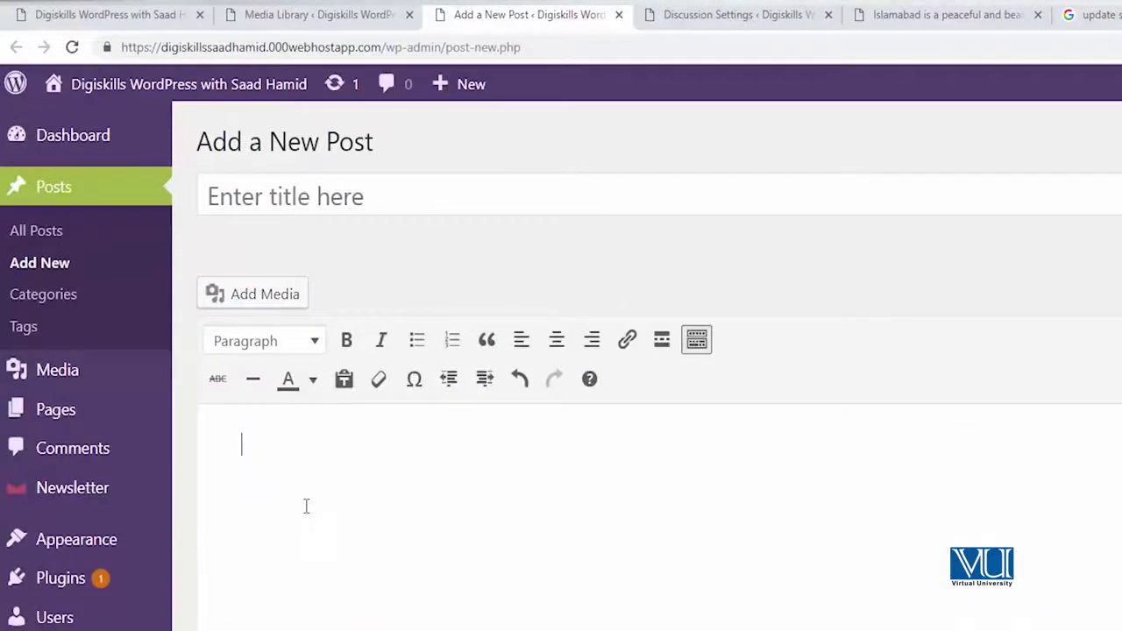
Step: Insert the green valley image into the post at Medium size 300 × 200
left_click(254, 295)
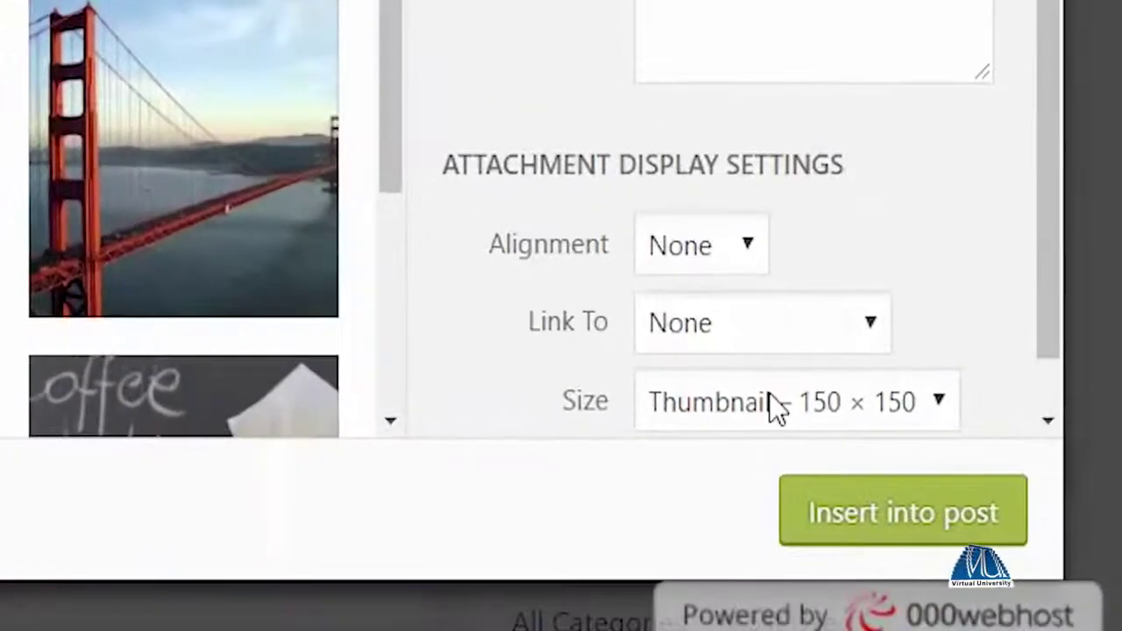
left_click(855, 456)
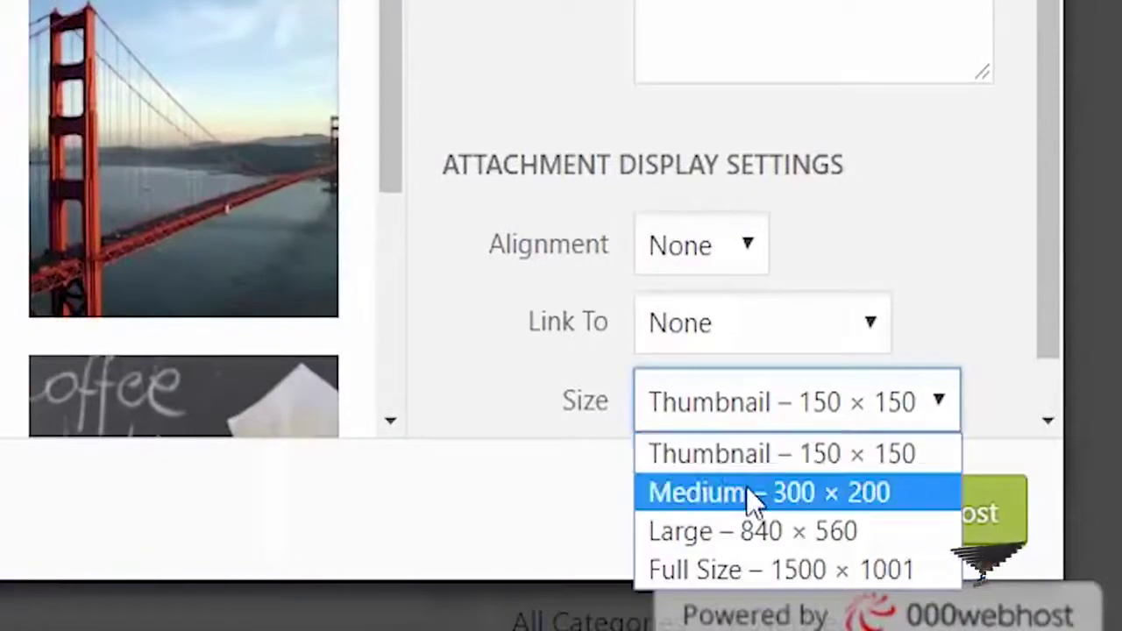
left_click(833, 542)
left_click(841, 515)
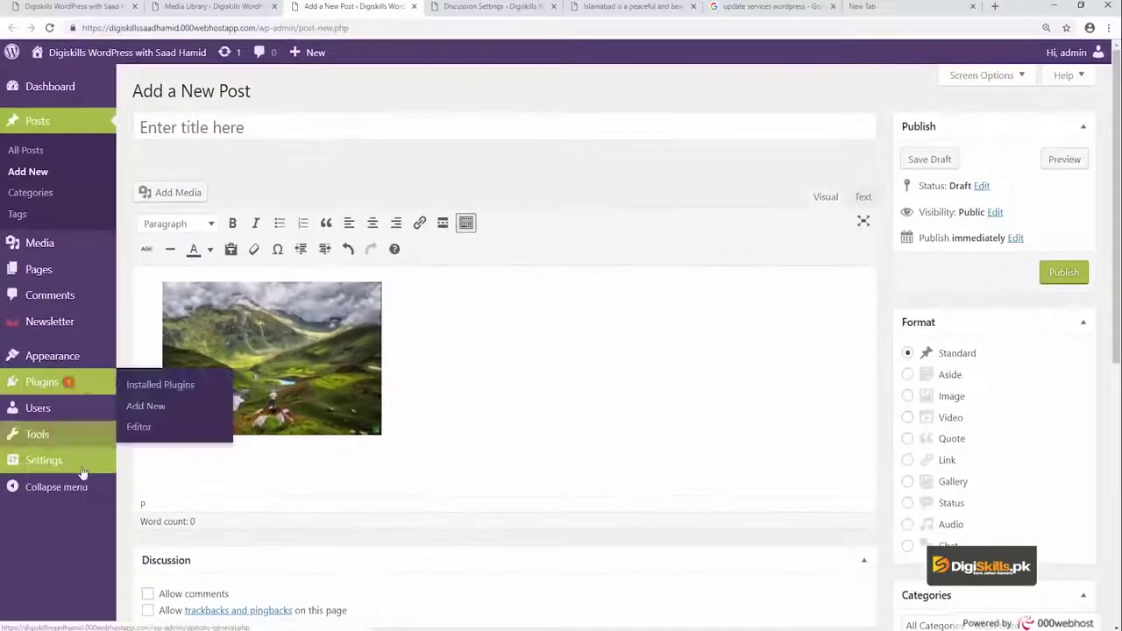
Step: Leave the unsaved post and open the site's Media Settings
left_click(140, 546)
left_click(617, 97)
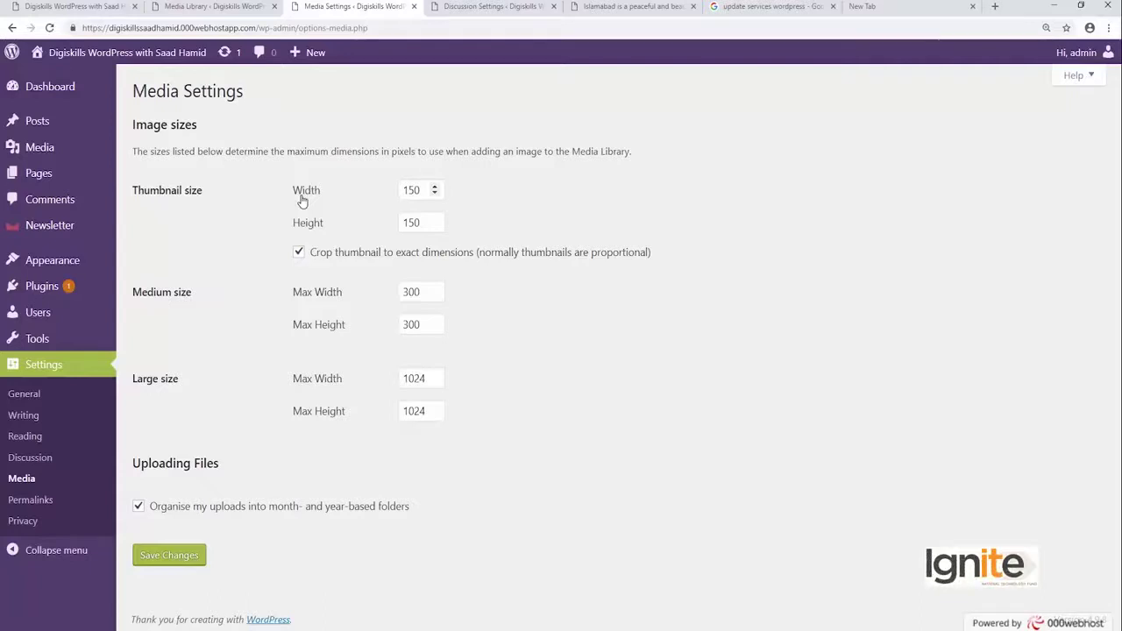
left_click(21, 480)
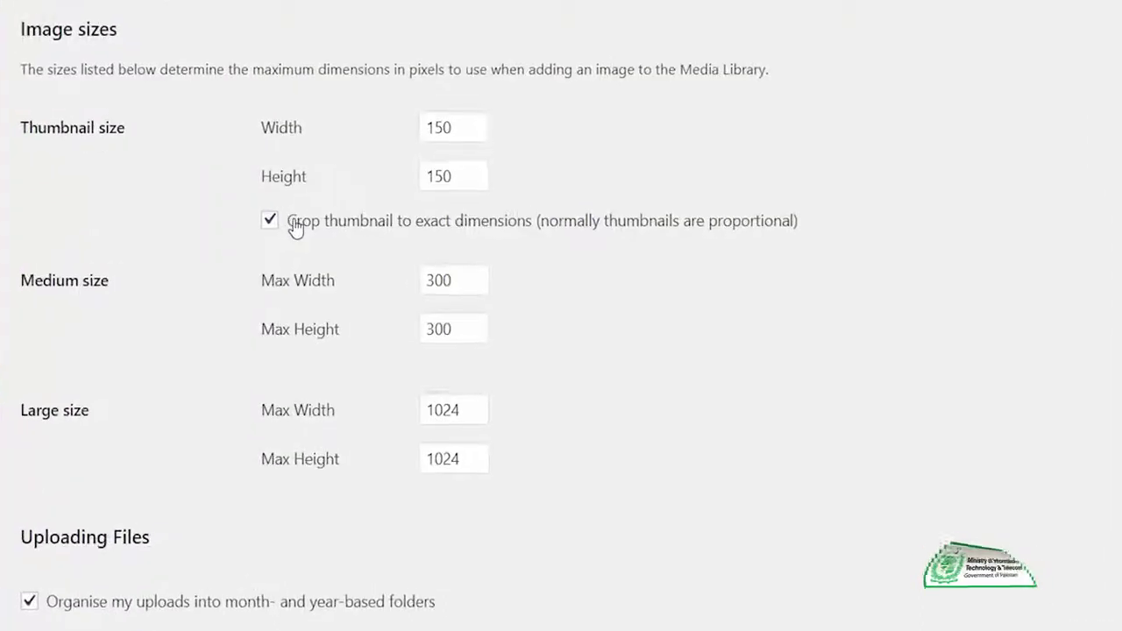
Step: Disable cropping thumbnails to exact dimensions, set the thumbnail width and height to 50, and save the media settings
left_click(295, 228)
left_click(456, 177)
left_click_drag(456, 177, 401, 170)
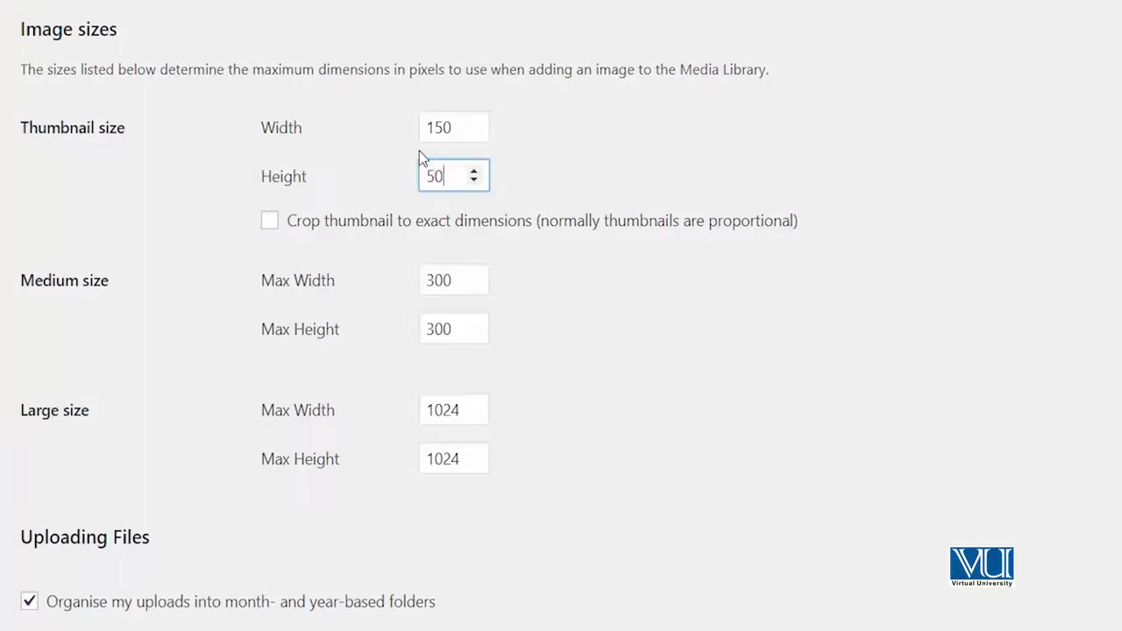
left_click(473, 131)
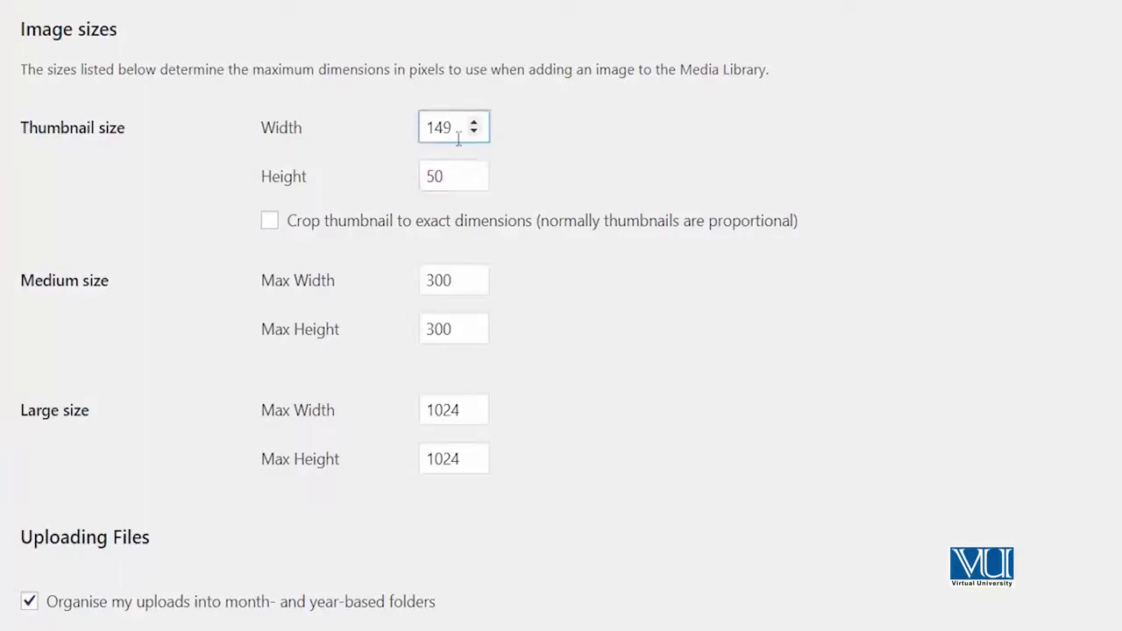
type("50")
scroll(371, 102, "down", 1)
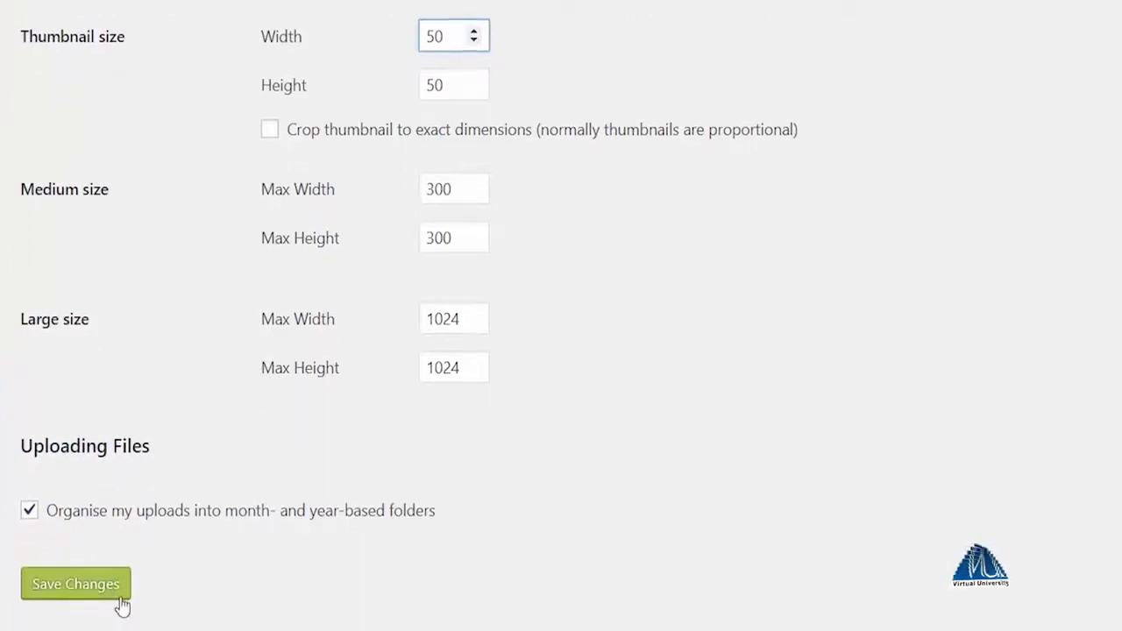
left_click(115, 595)
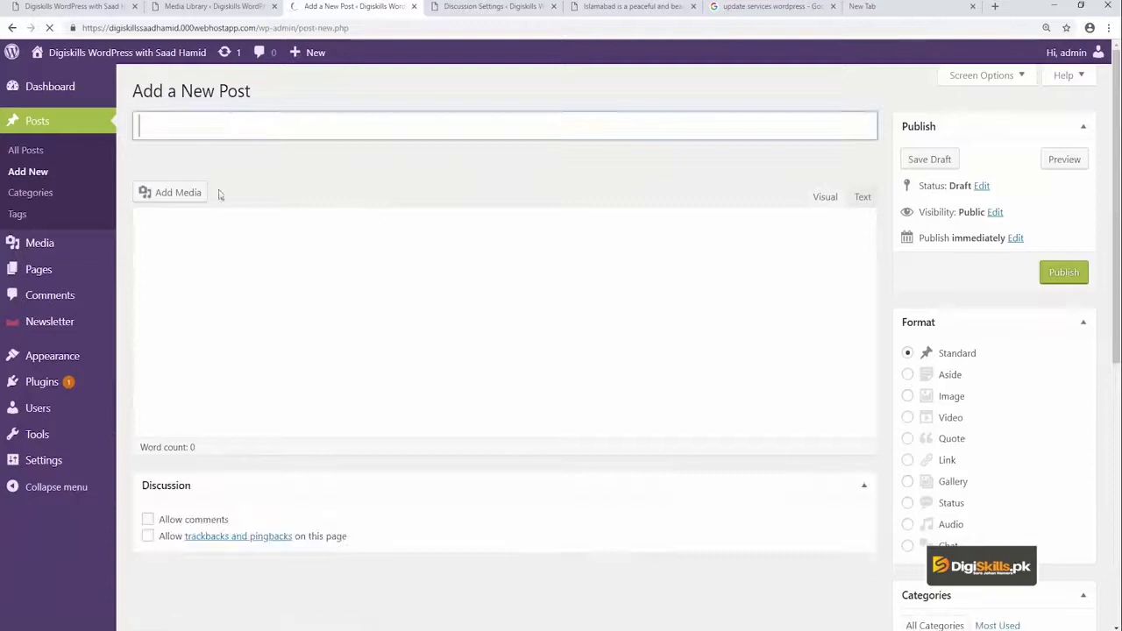
Step: Permanently delete the green valley image from the media library while adding media to the new post
left_click(196, 192)
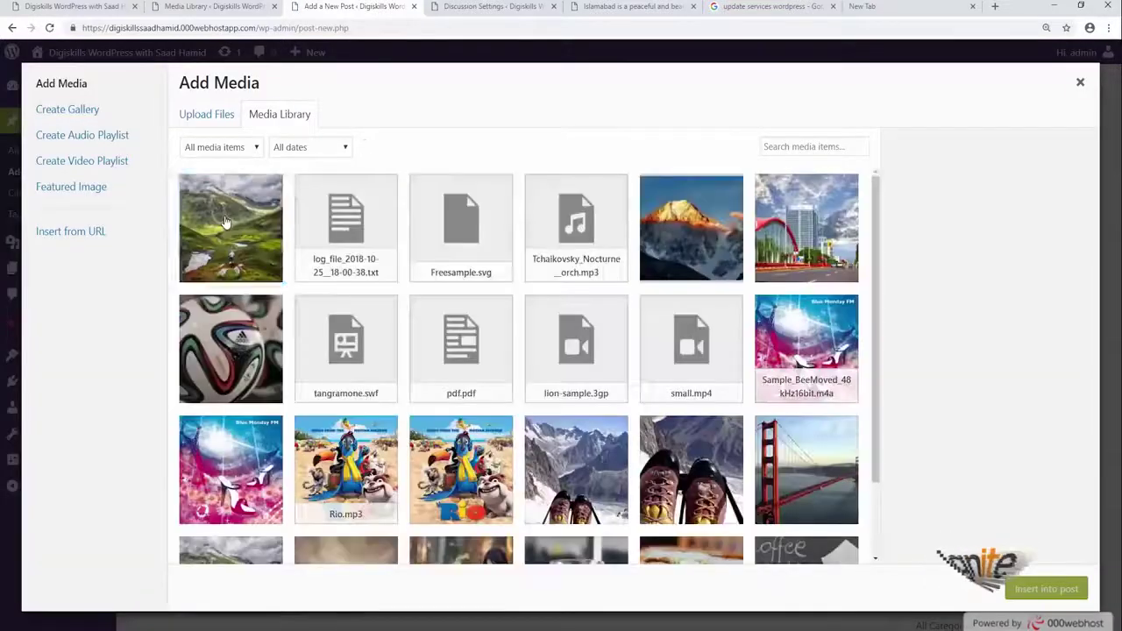
left_click(231, 227)
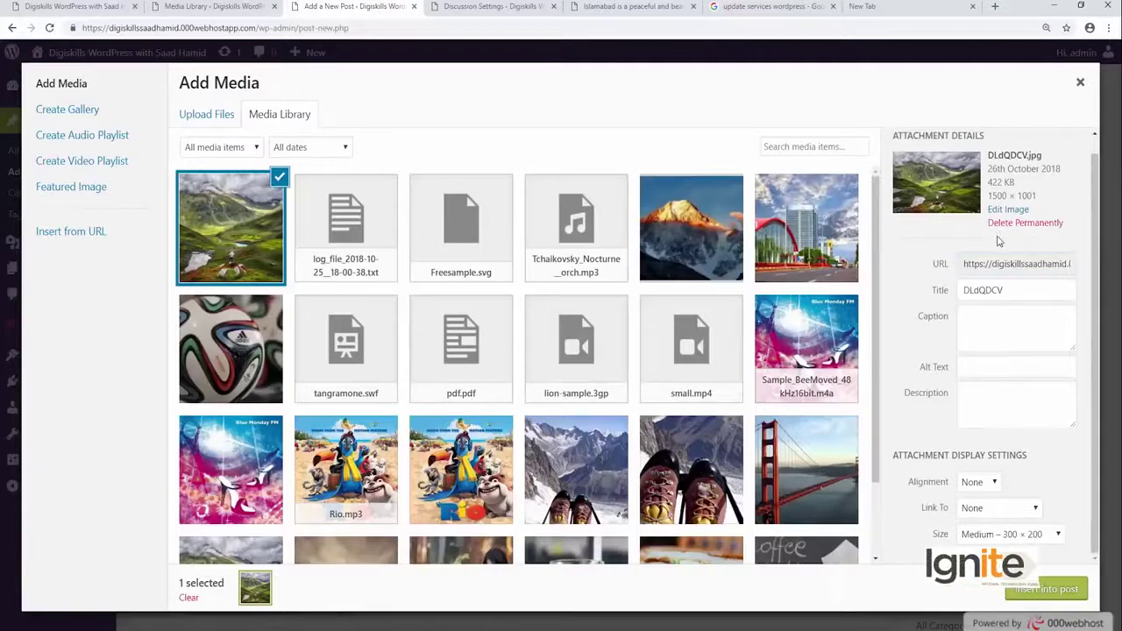
left_click(1008, 223)
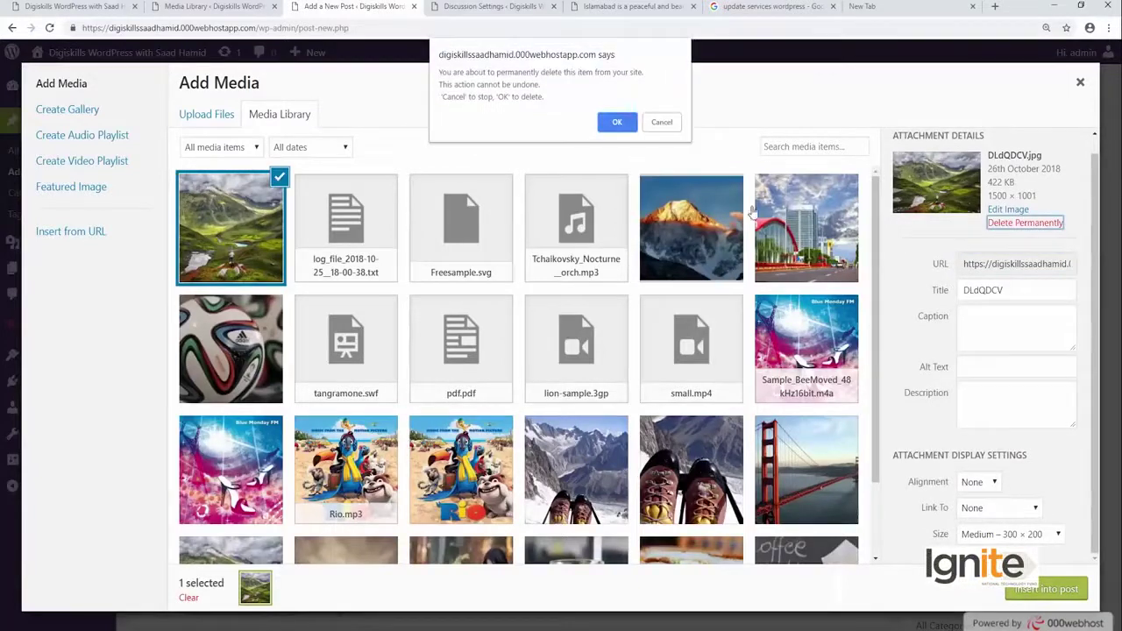
left_click(617, 123)
Step: Upload the green valley image to the media library again from the computer
left_click(200, 117)
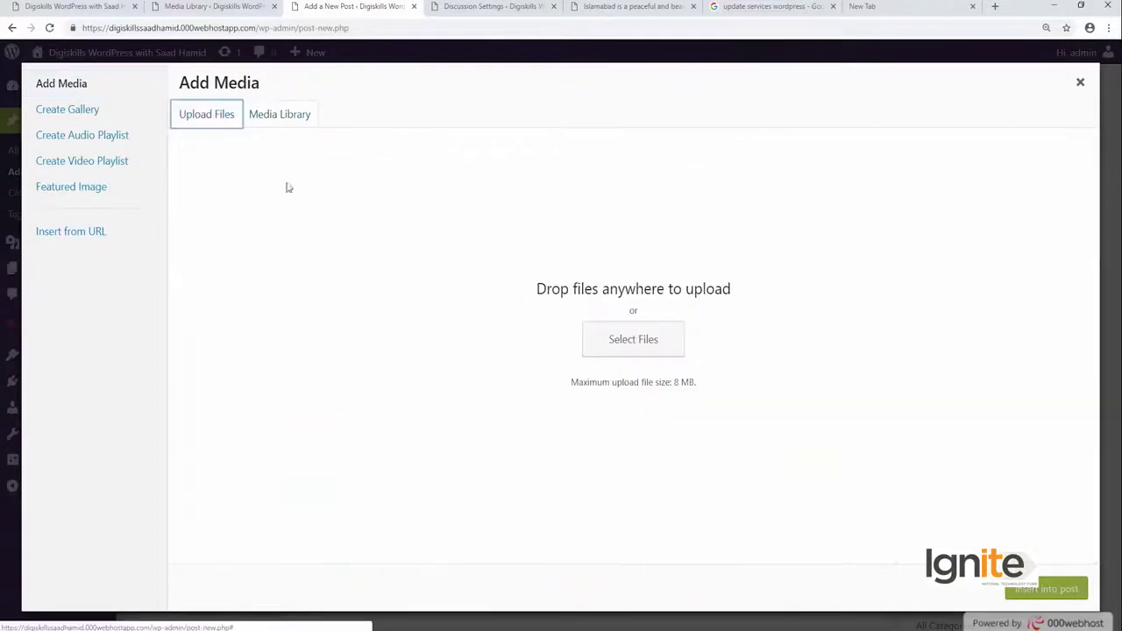
left_click(587, 339)
double_click(136, 101)
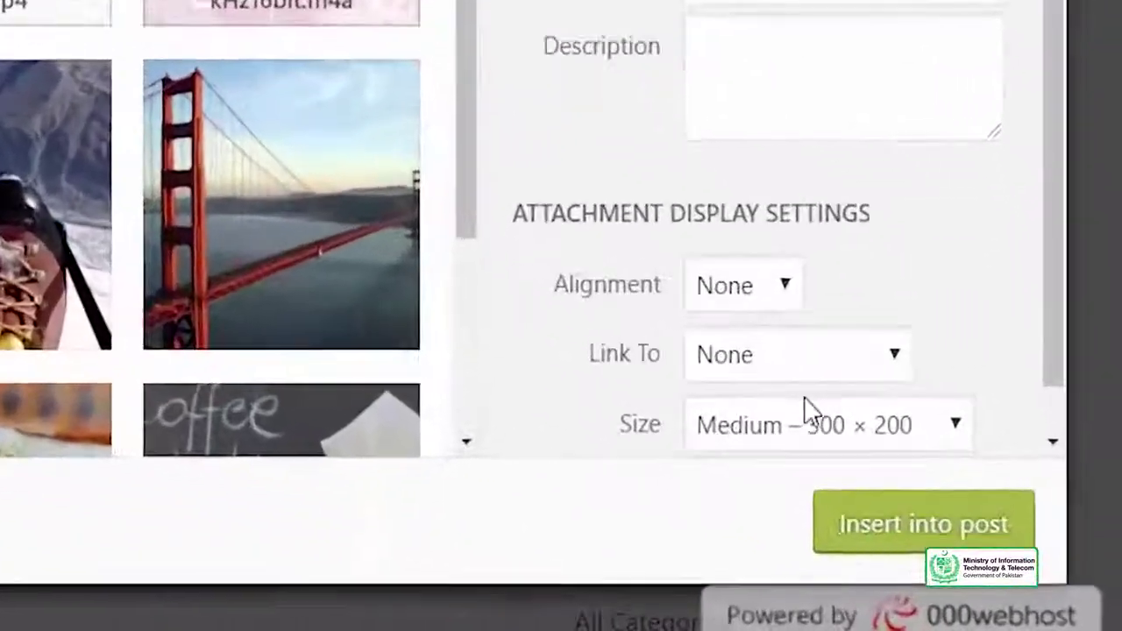
Step: Insert the newly uploaded green valley image into the post at Thumbnail size 50 × 33
left_click(997, 551)
left_click(761, 454)
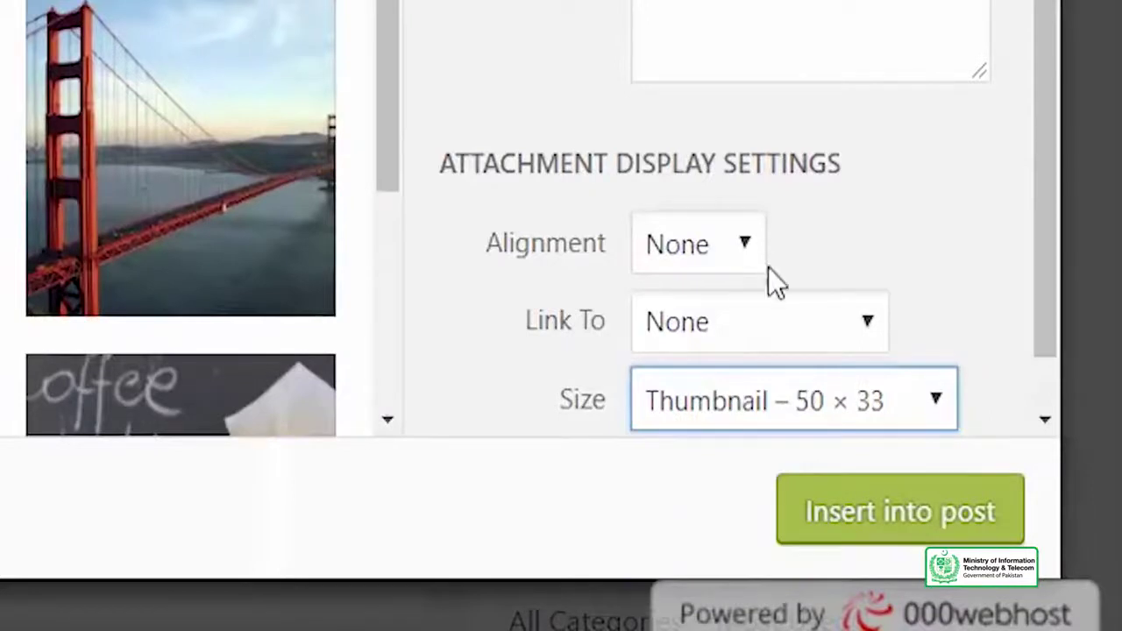
left_click(818, 526)
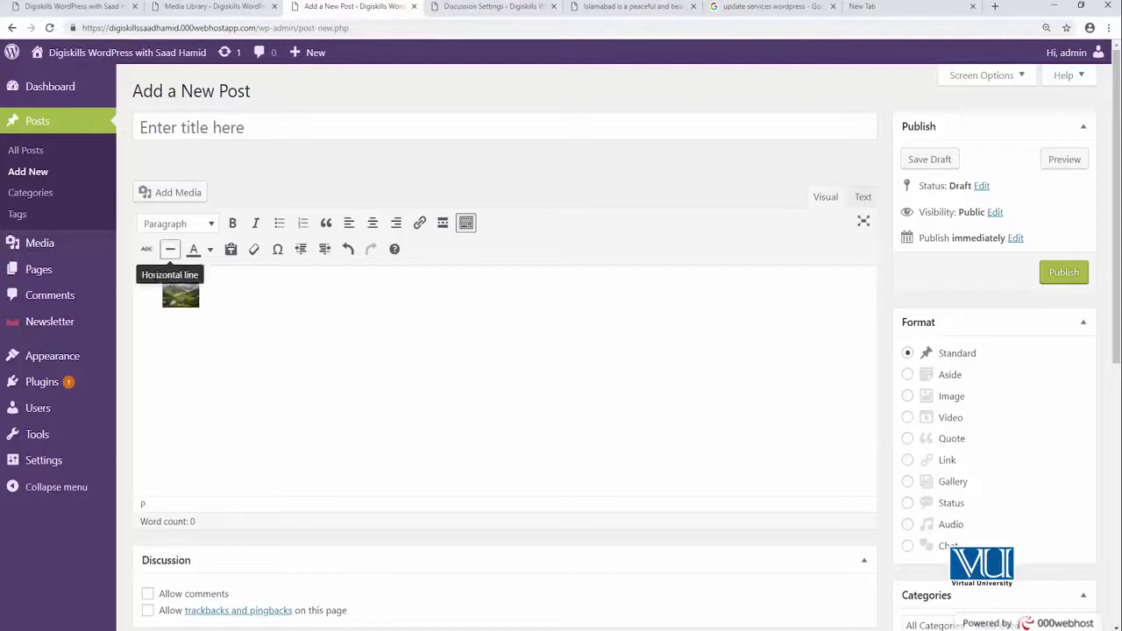
Step: Leave the unsaved post and return to the Media Settings to review the option for organising uploads into folders
mouse_move(101, 457)
left_click(161, 545)
left_click(626, 103)
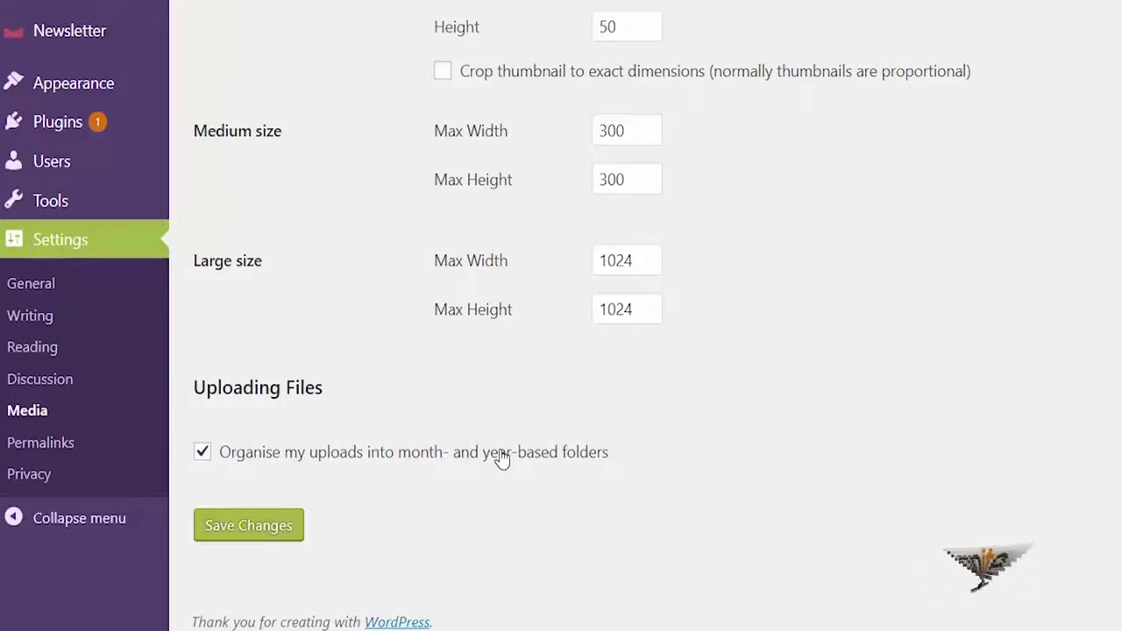
Step: Open the page for adding new plugins and enter "auto gene" as the start of a keyword search
mouse_move(145, 142)
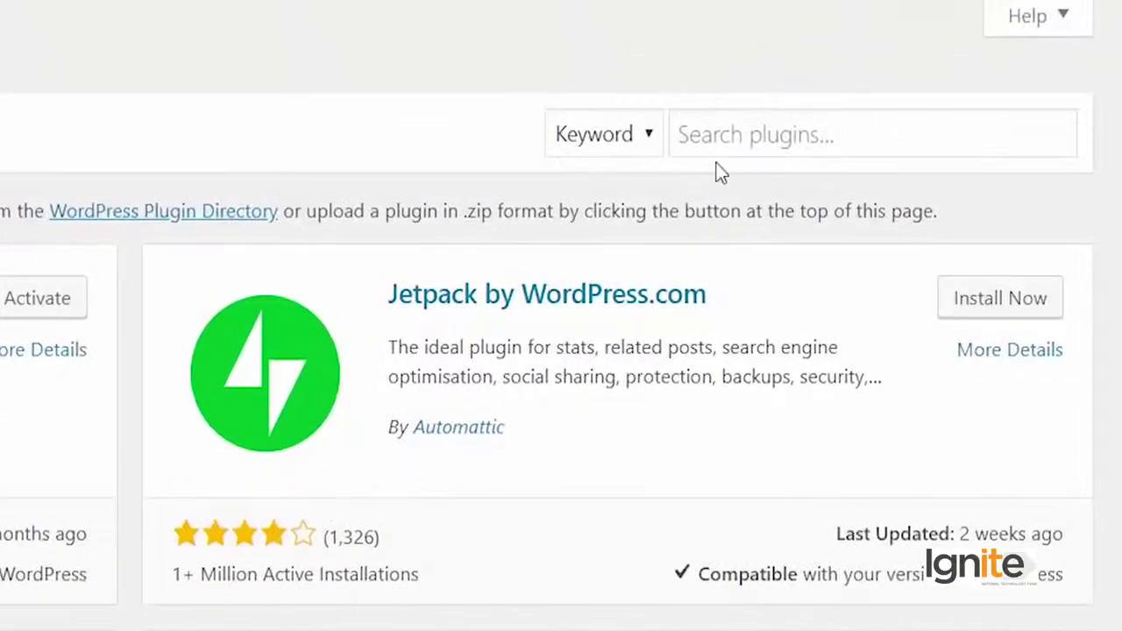
left_click(737, 131)
type("auto gene")
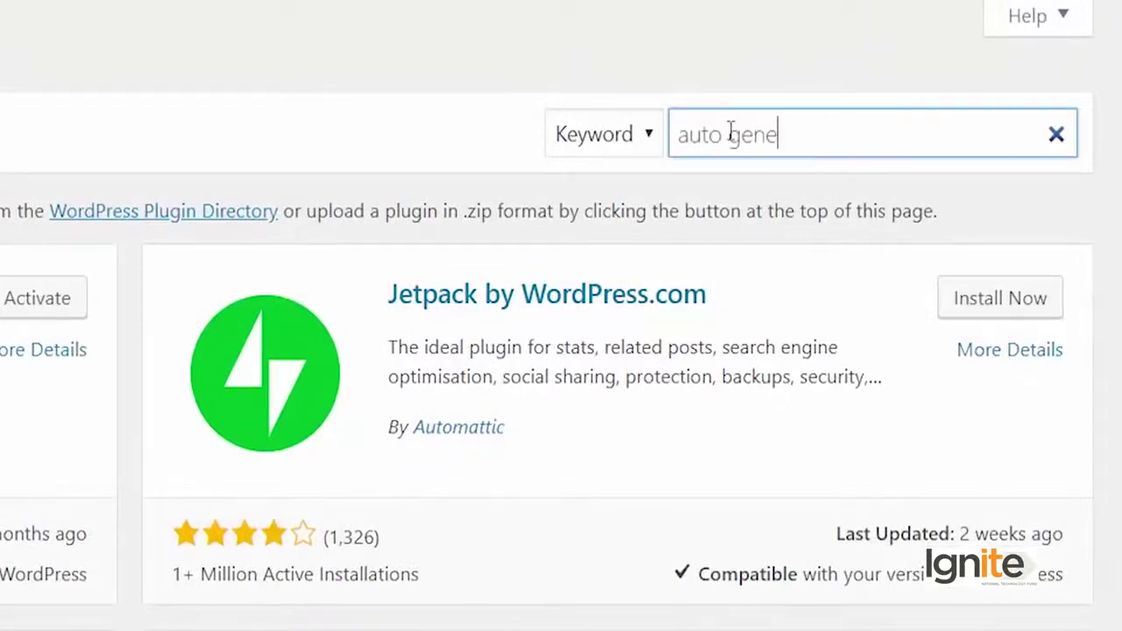